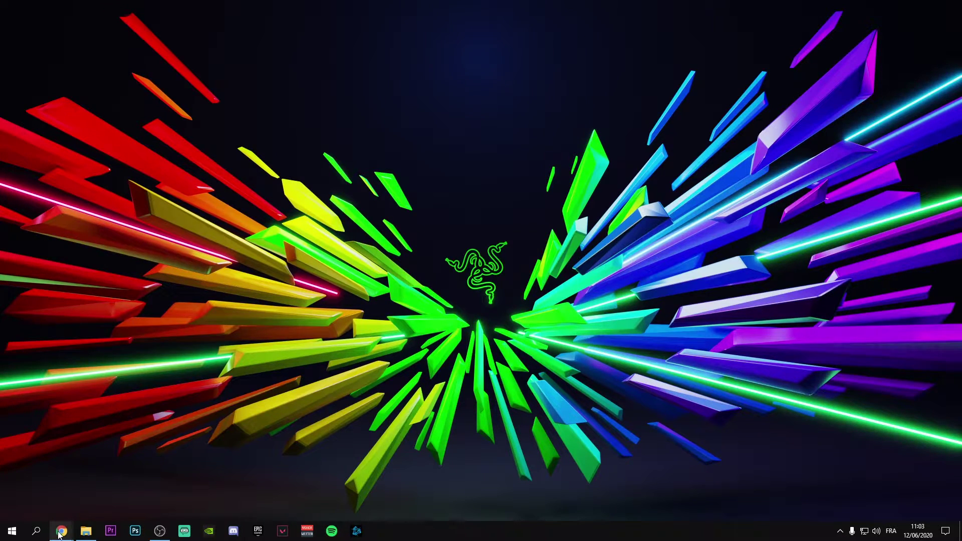
- Sign in to Mobcrush Studio with the Twitch account to reach the Stream page
mouse_move(61, 531)
left_click(116, 485)
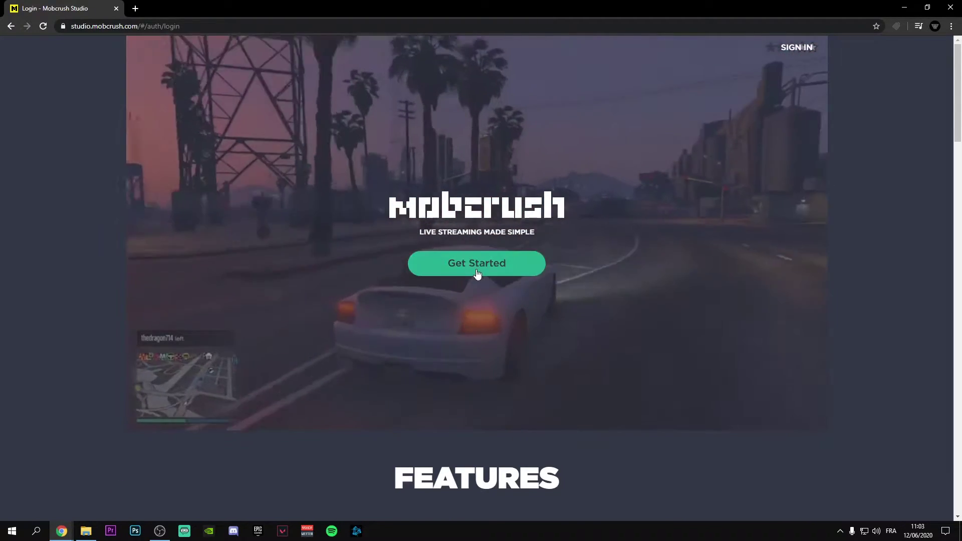
left_click(464, 264)
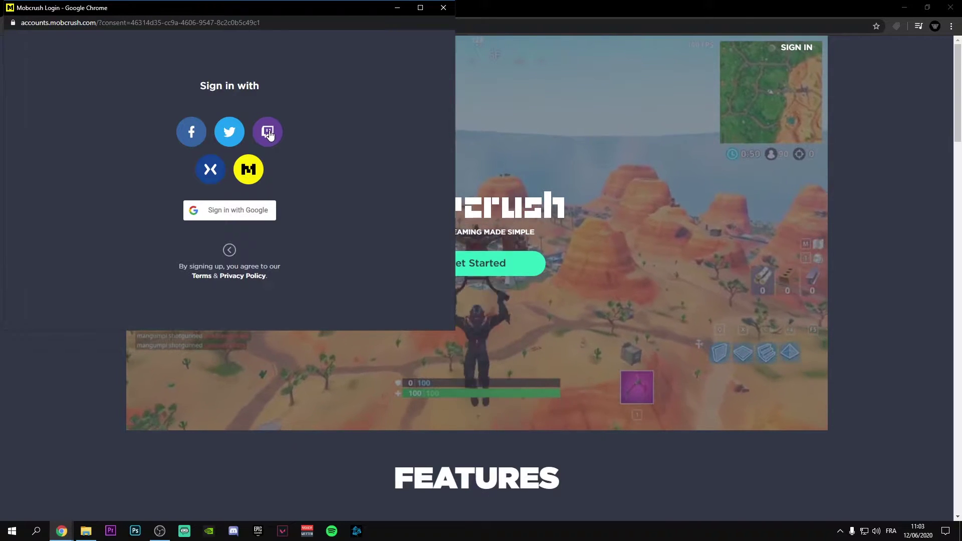
left_click(268, 132)
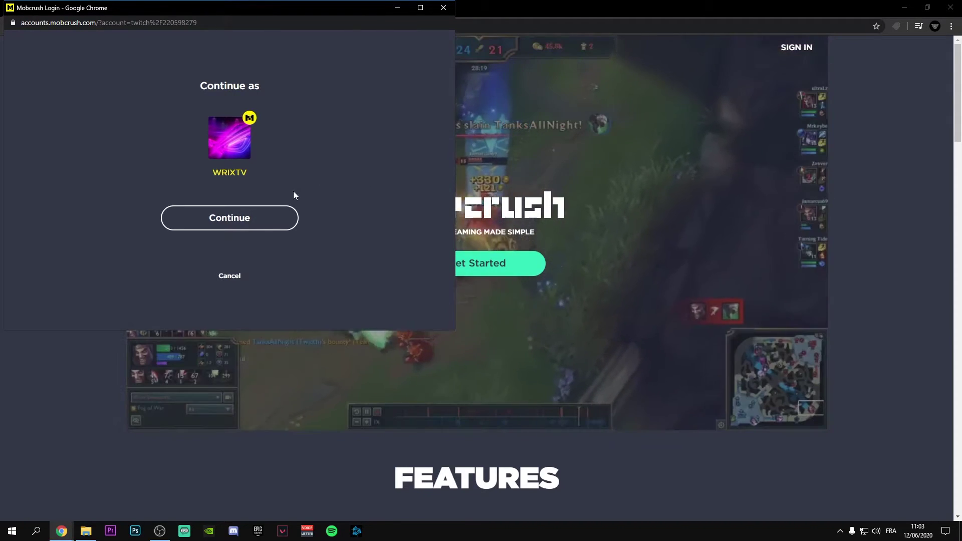
left_click(252, 221)
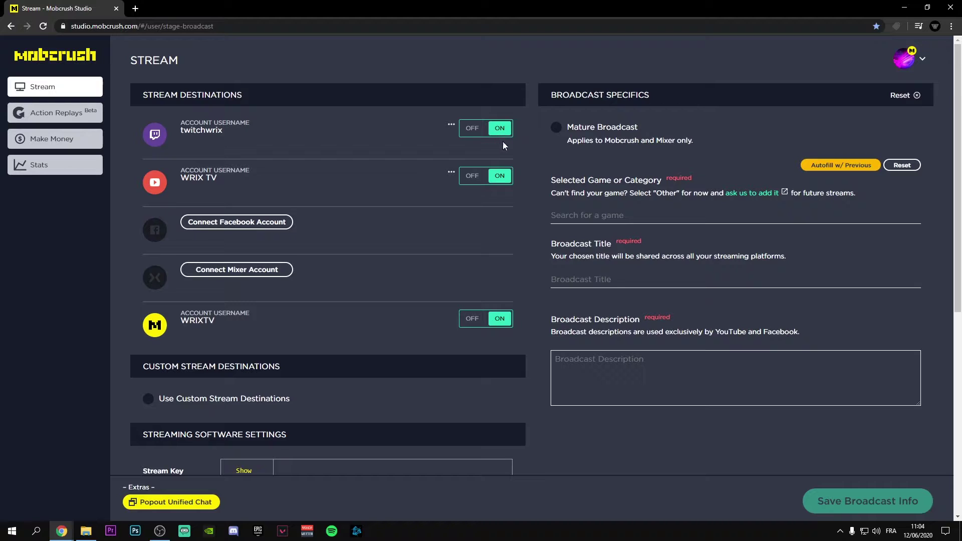
- Switch off the Mobcrush destination, leaving Twitch and YouTube on
left_click(472, 128)
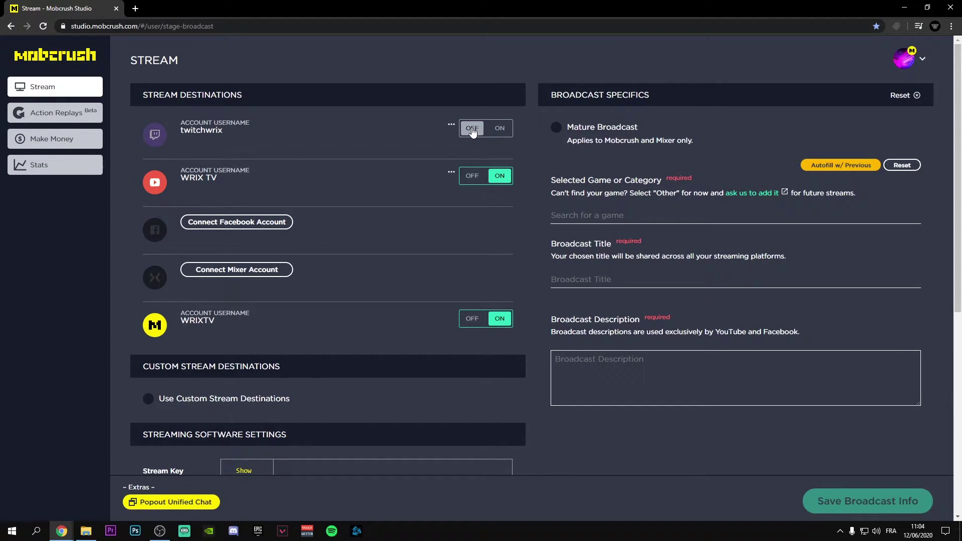
left_click(508, 131)
left_click(472, 318)
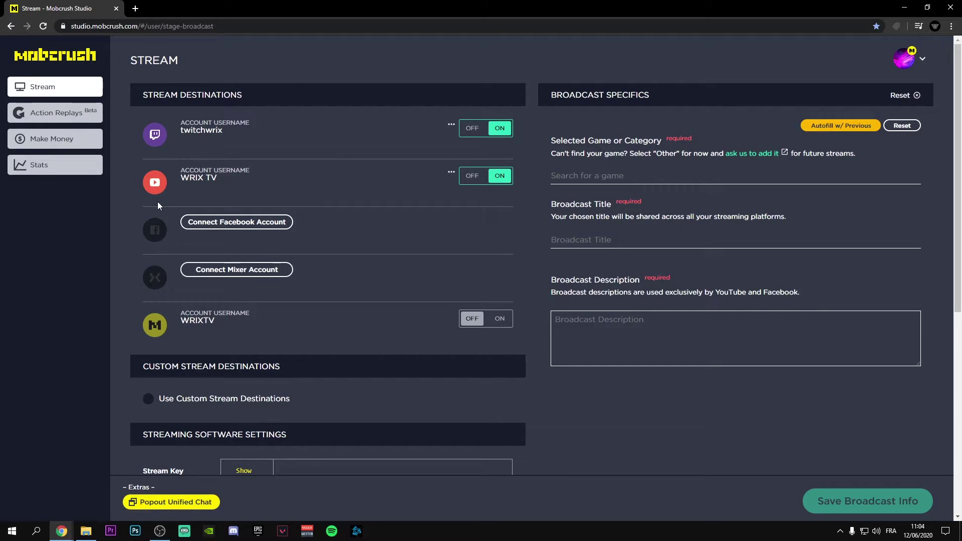
- Set the broadcast game to Fortnite
left_click(620, 176)
type("Fortnite")
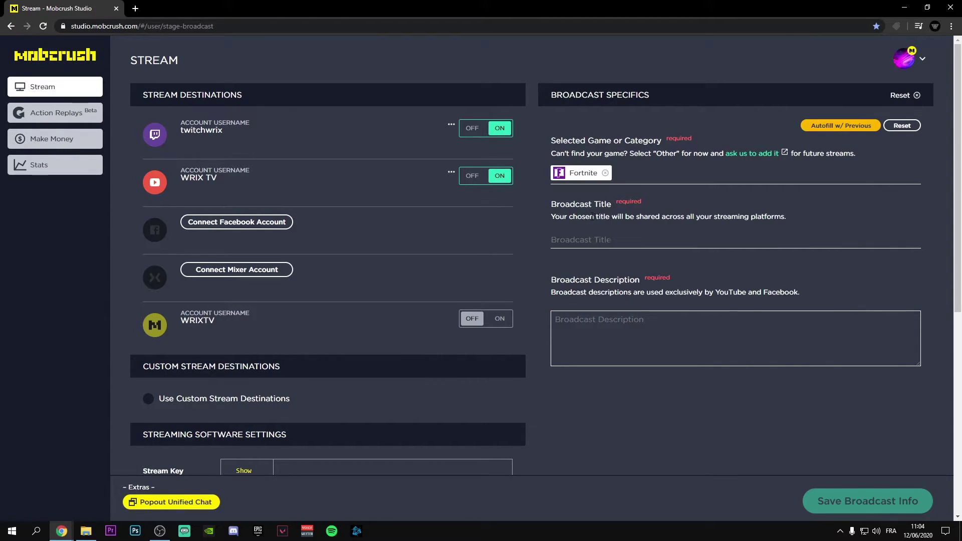
left_click(583, 219)
- In OBS Studio, open the Stream settings and keep the service set to Personnalisé (custom)
scroll(644, 107, "down", 4)
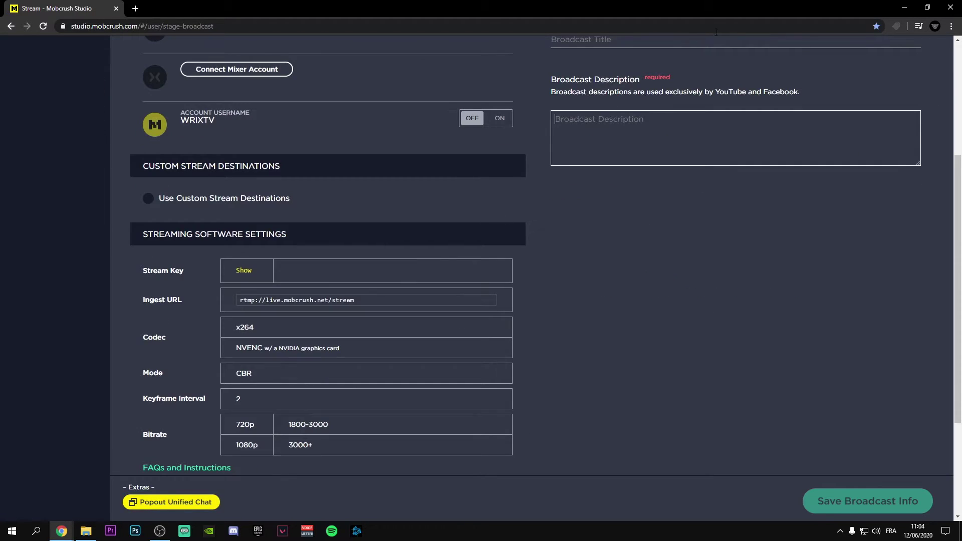
left_click(905, 7)
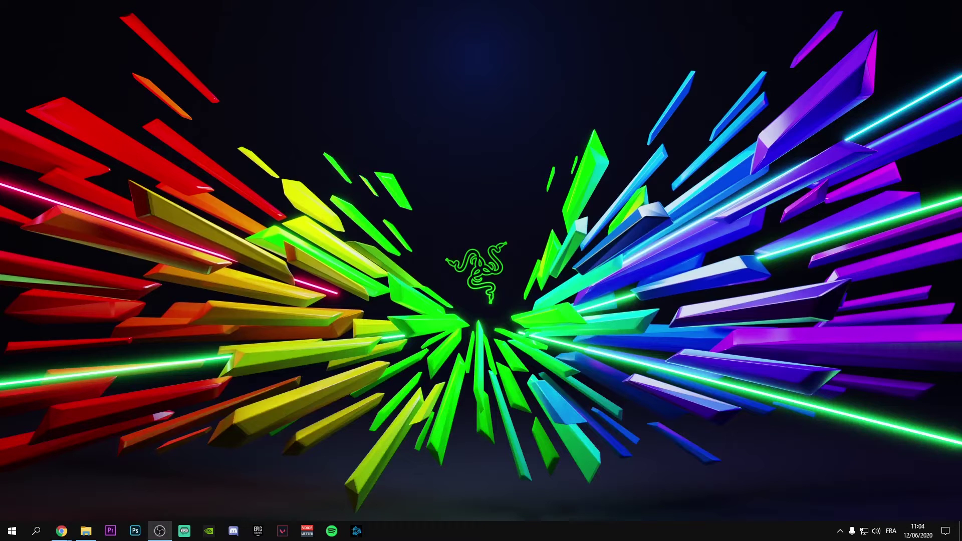
left_click(159, 530)
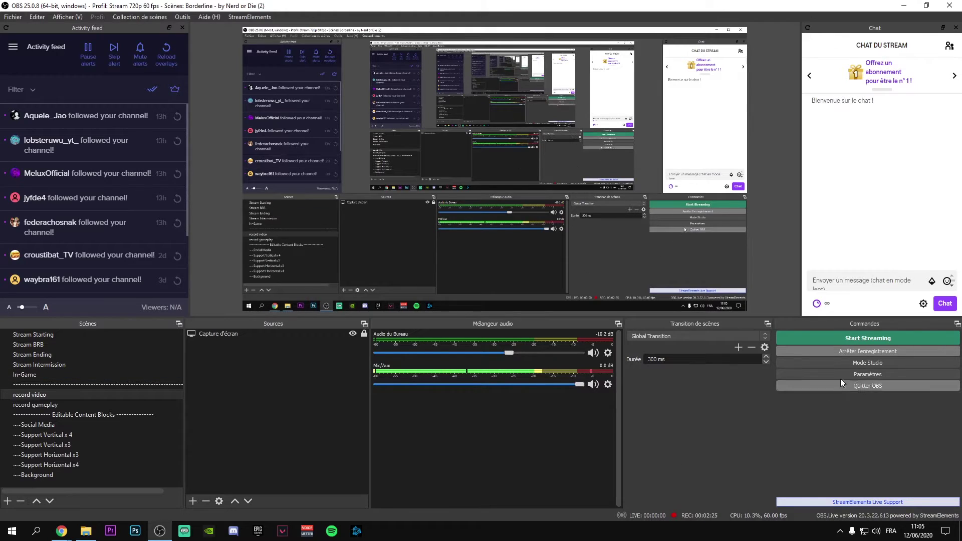
left_click(840, 377)
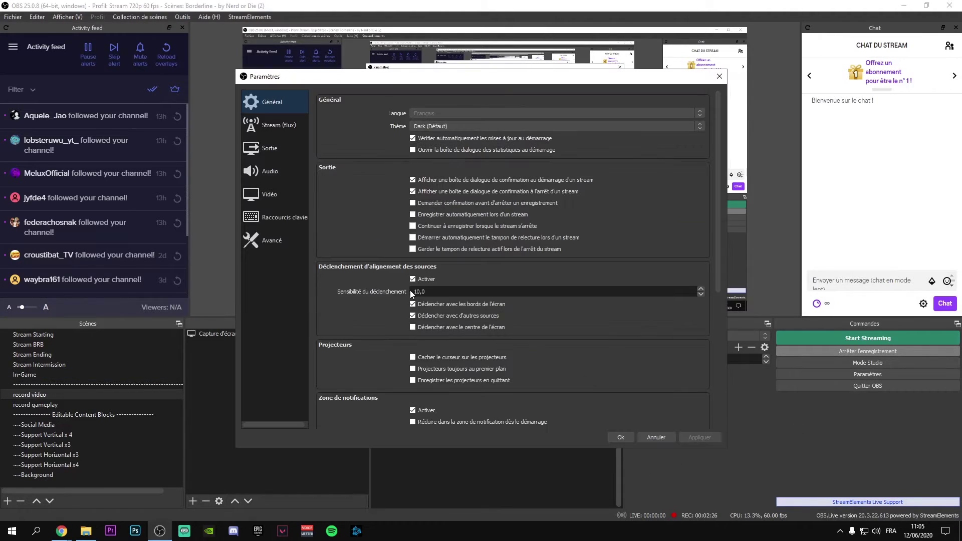
left_click(273, 127)
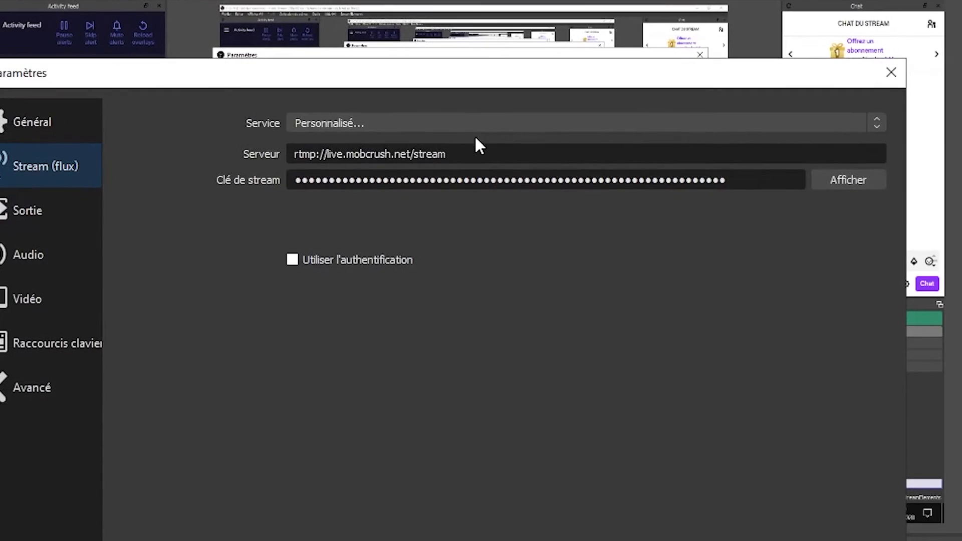
left_click(474, 125)
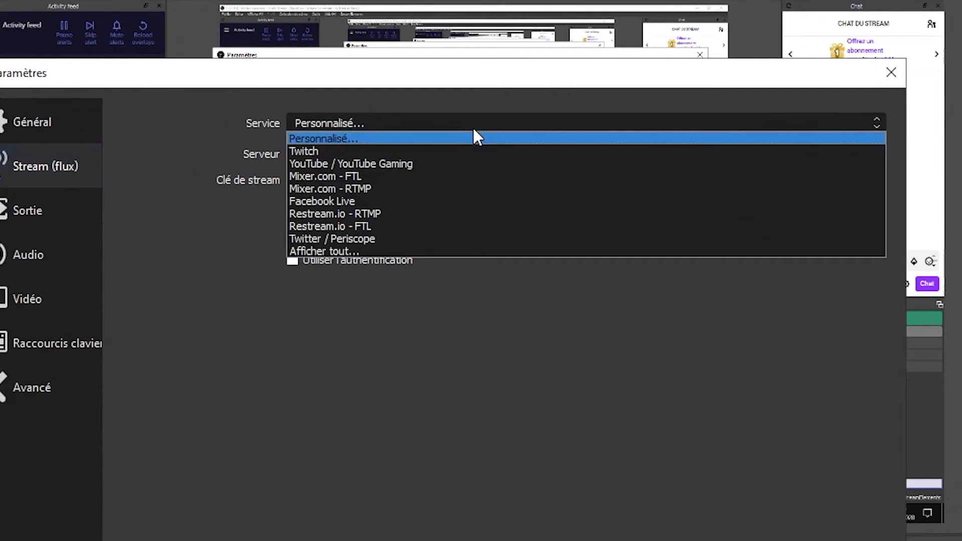
left_click(314, 137)
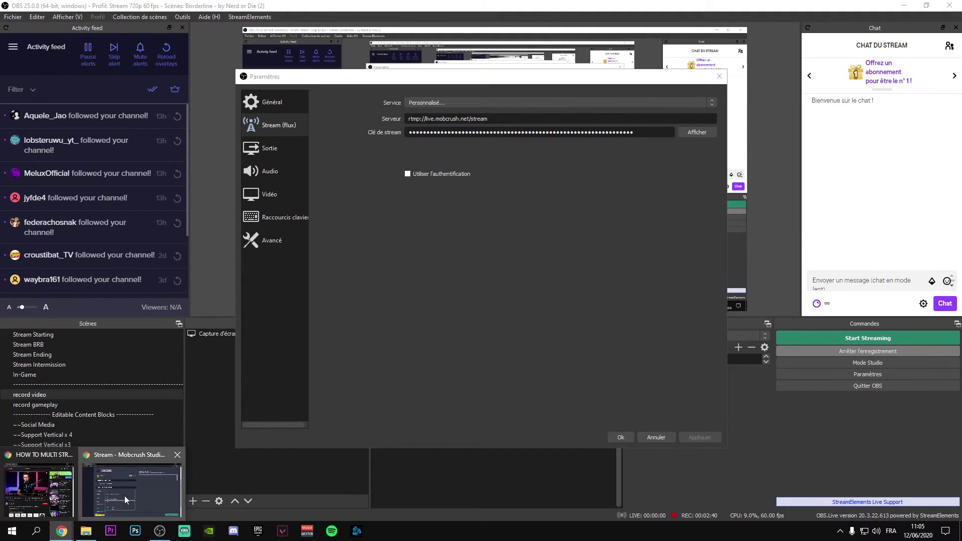
- Copy the ingest URL rtmp://live.mobcrush.net/stream from Mobcrush Studio into OBS
left_click(124, 495)
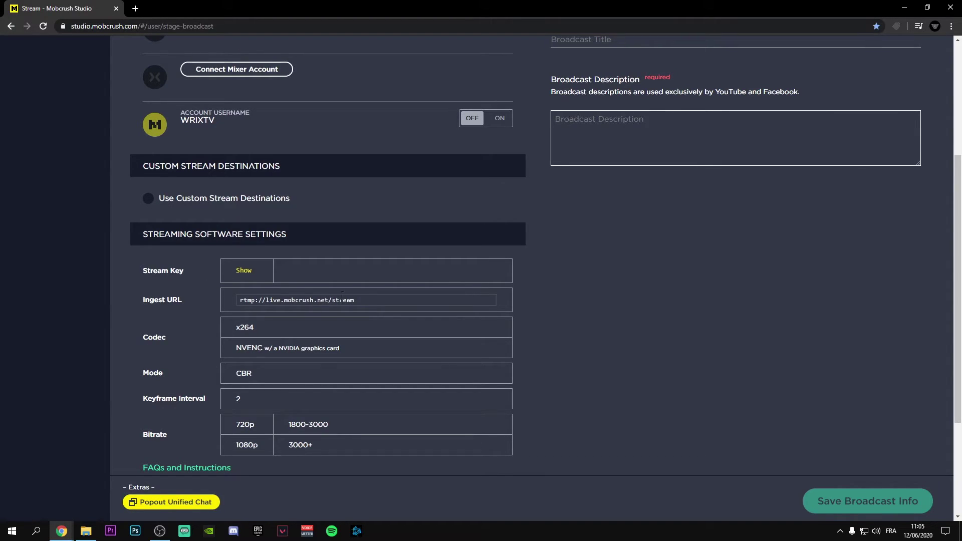
left_click(374, 301)
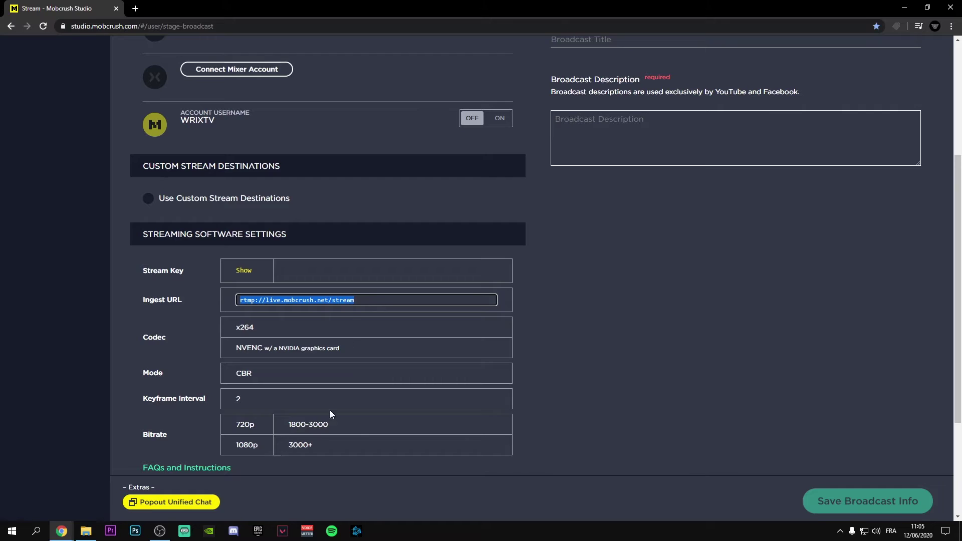
left_click(160, 532)
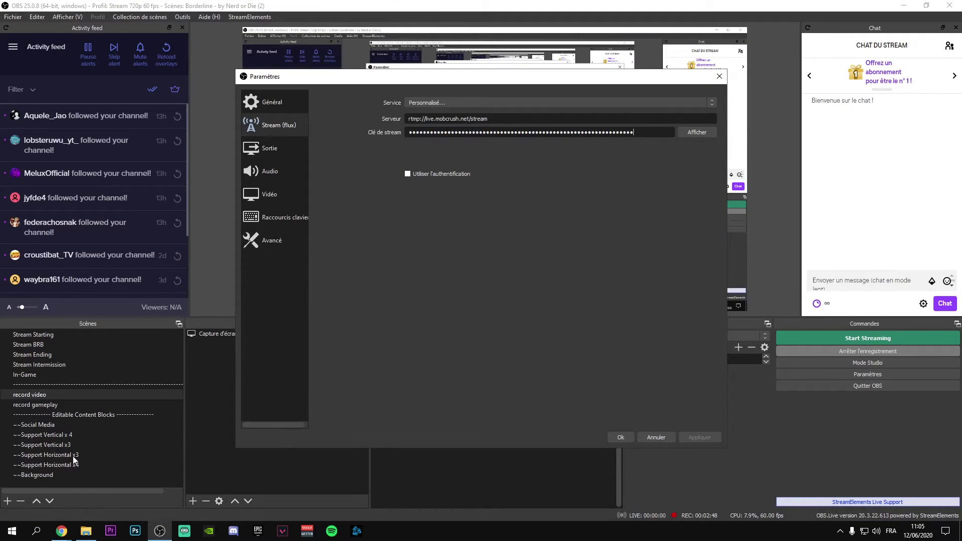
- Reveal and copy the Mobcrush stream key into OBS, then confirm the settings with OK
left_click(154, 487)
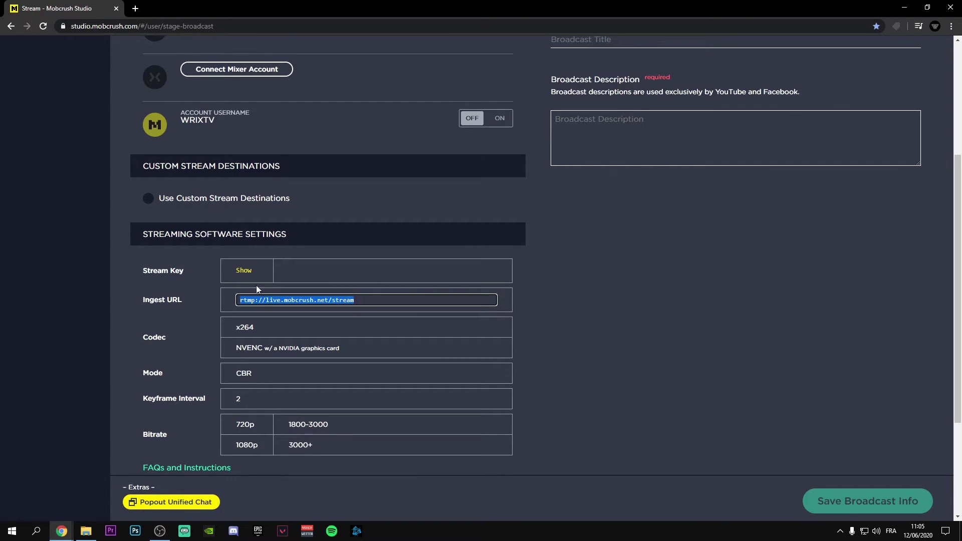
left_click(244, 270)
left_click(461, 272)
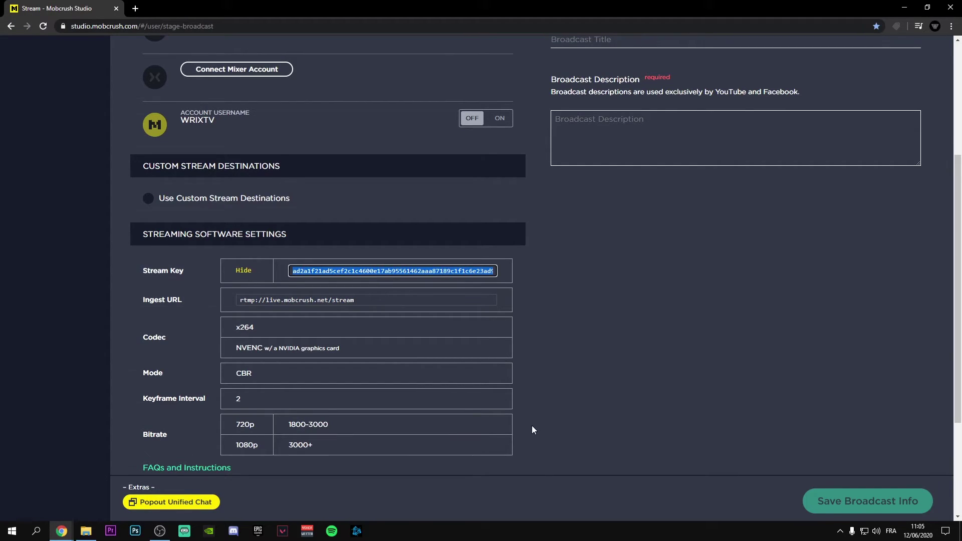
left_click(623, 391)
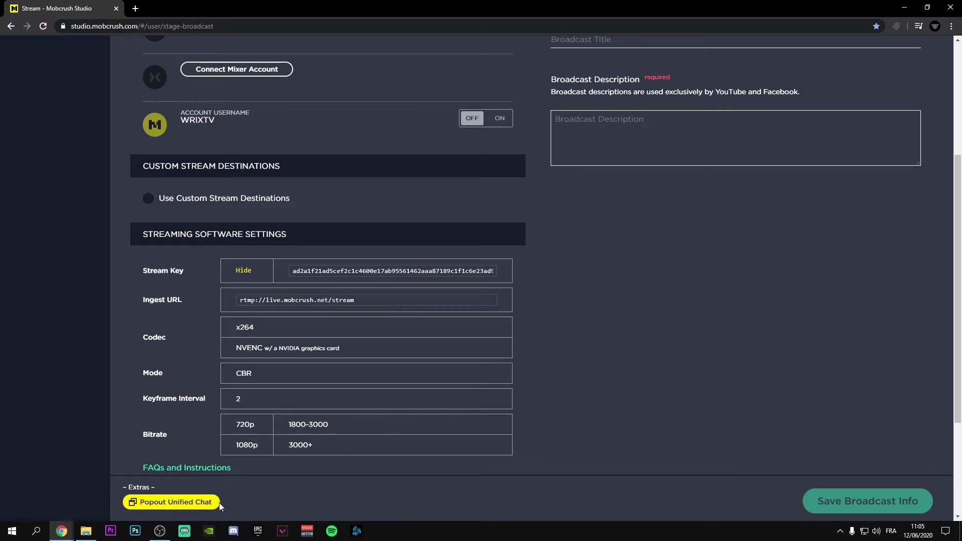
left_click(159, 531)
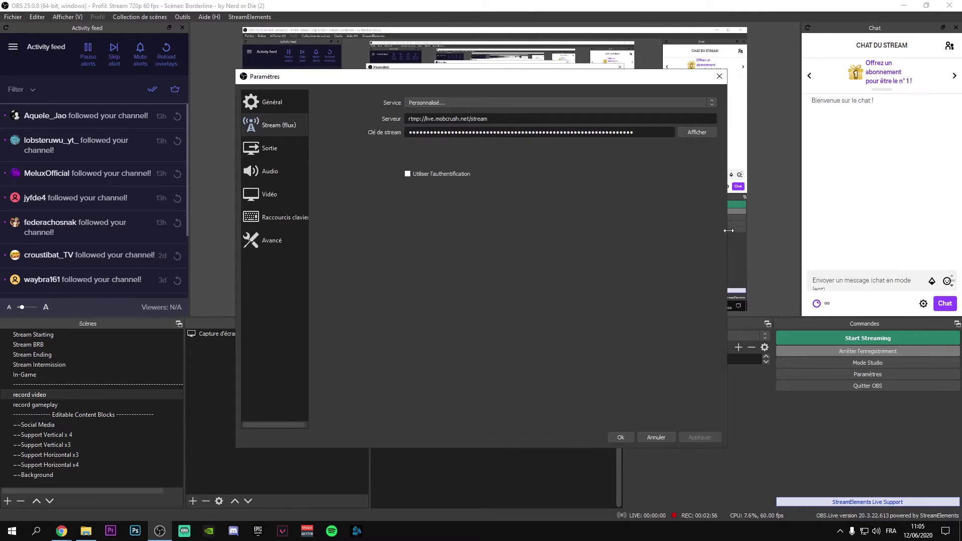
left_click(617, 439)
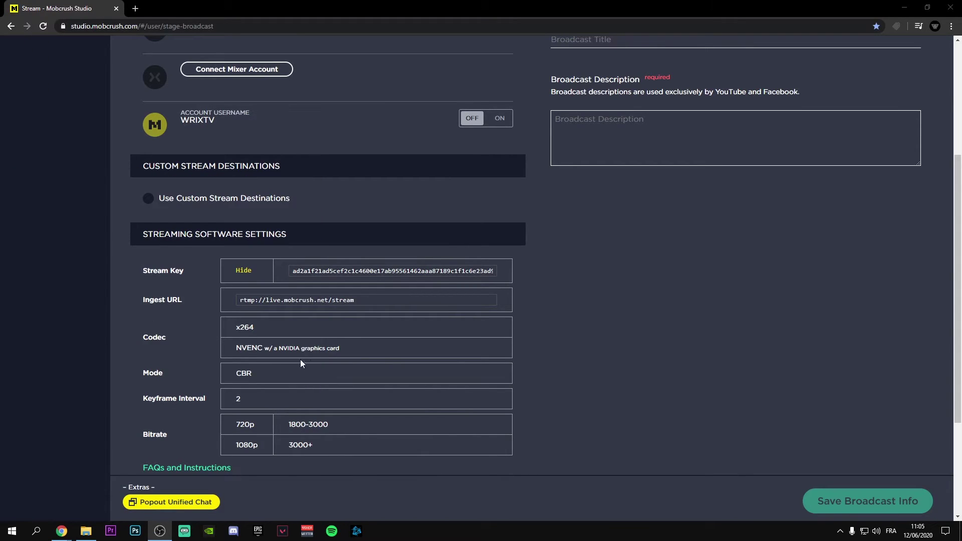
scroll(395, 360, "down", 3)
scroll(466, 373, "up", 7)
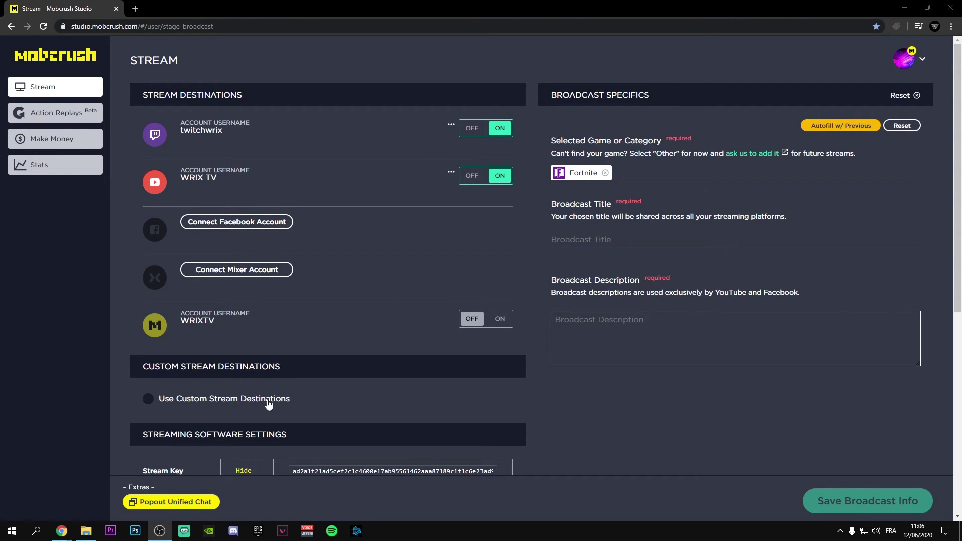
scroll(210, 401, "down", 1)
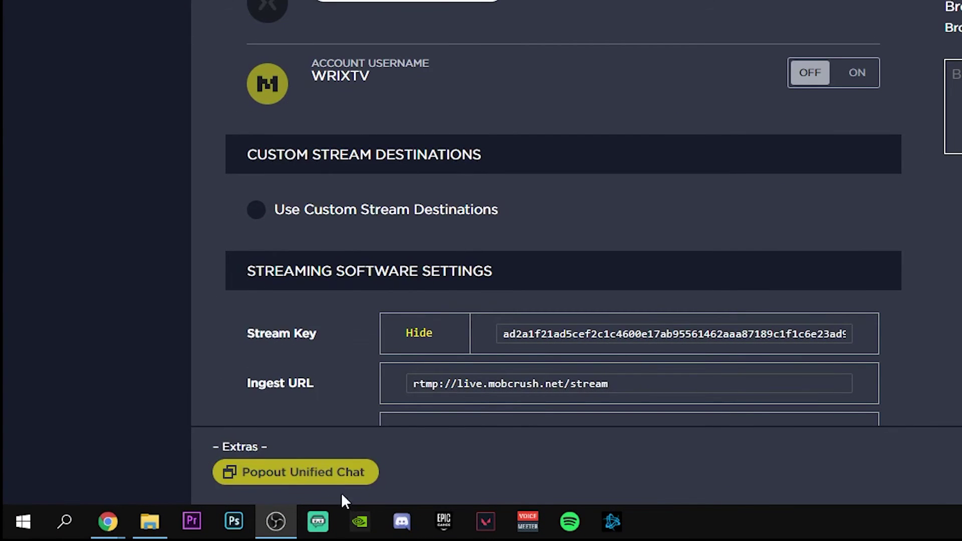
left_click(329, 475)
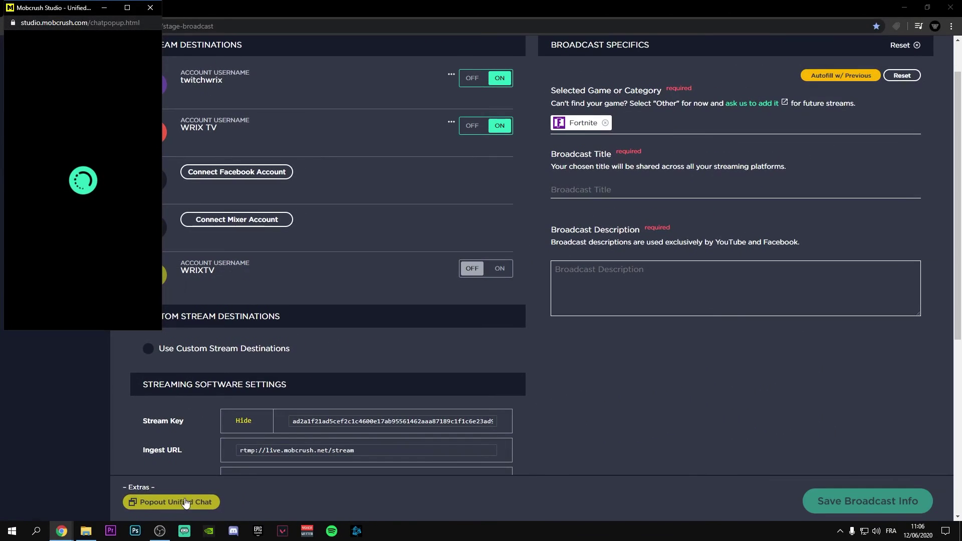
left_click_drag(75, 9, 328, 85)
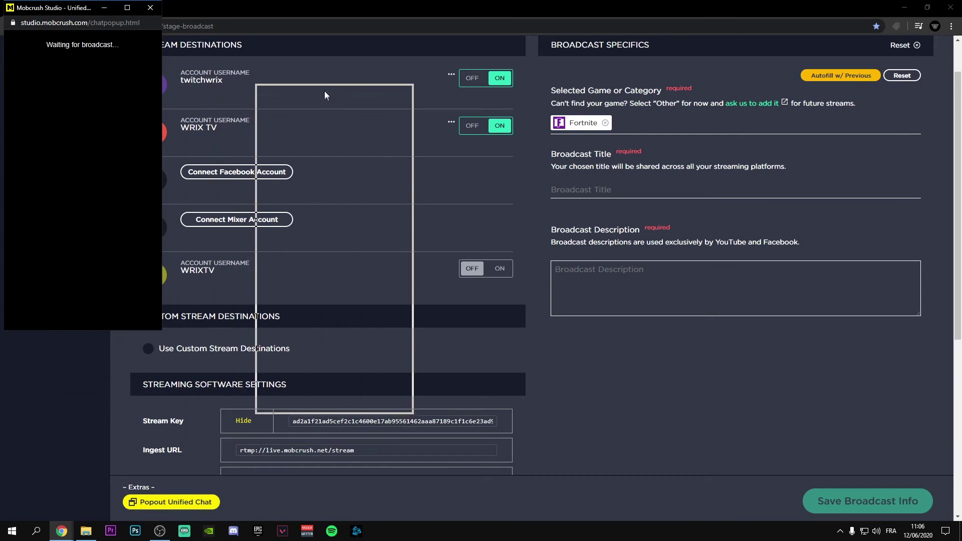
left_click_drag(313, 76, 300, 67)
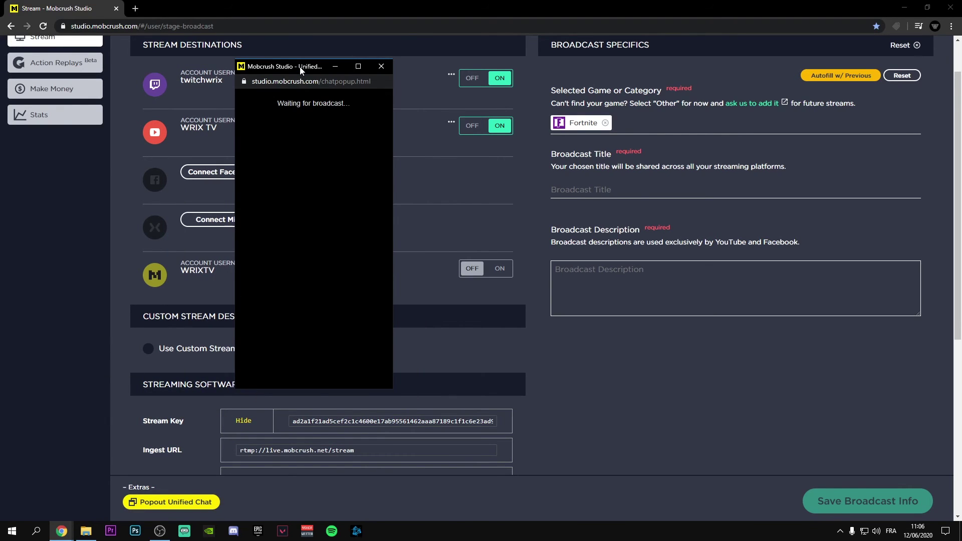
mouse_move(300, 67)
left_mouse_down()
mouse_move(790, 86)
mouse_move(265, 44)
left_mouse_up()
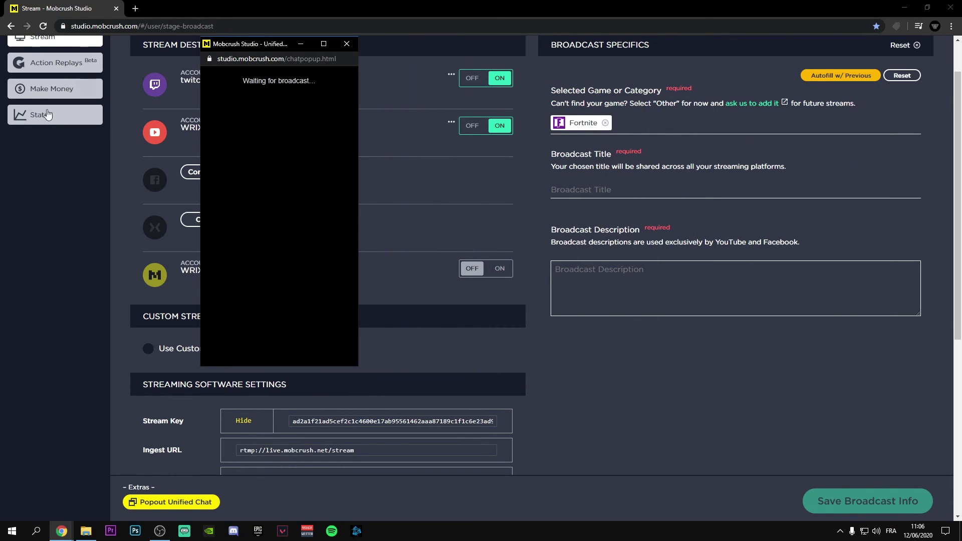
left_click(344, 47)
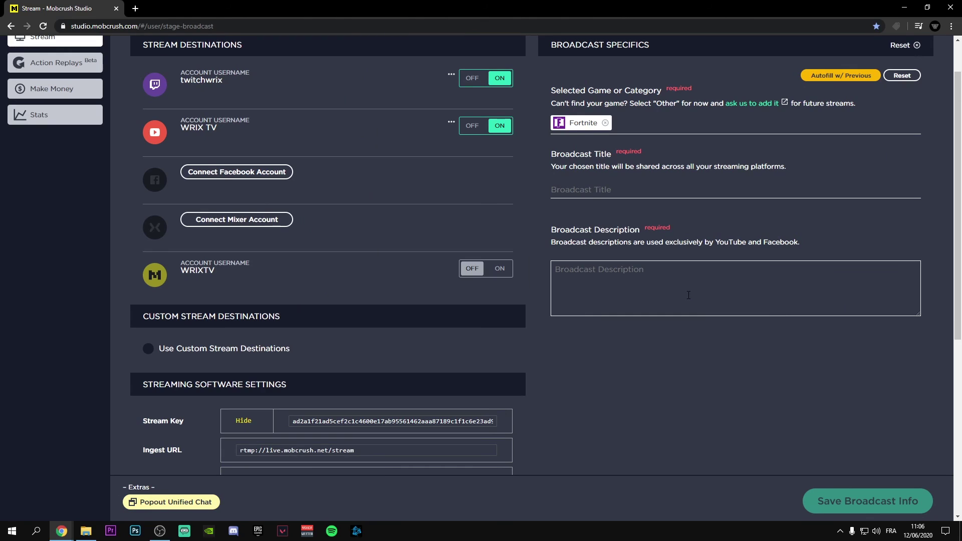